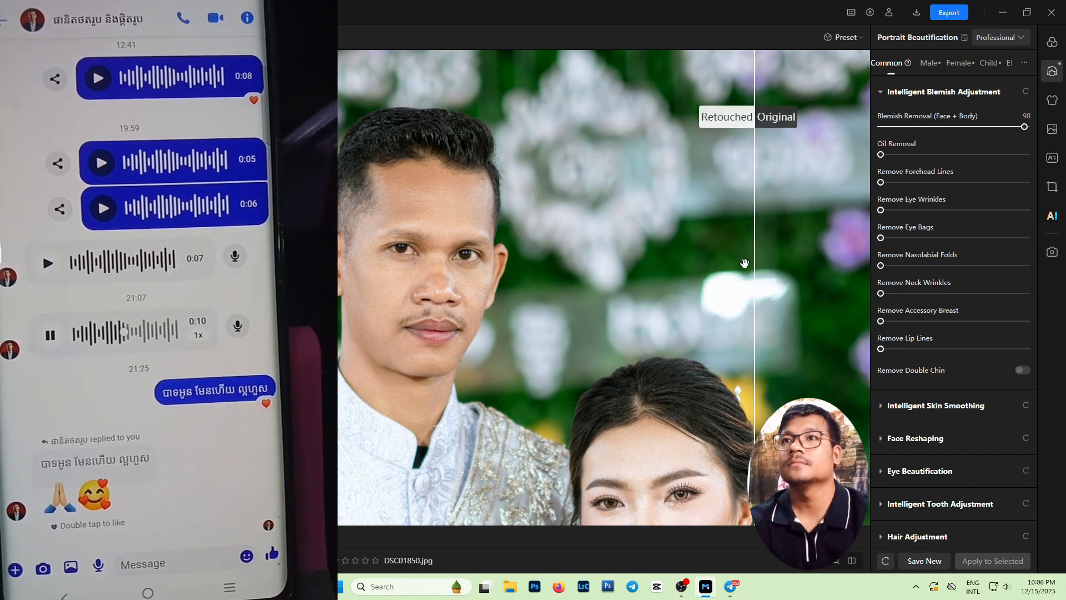
- Set Oil Removal to 70 for the photo of the couple
{"action": "left_click_drag", "start_coordinate": [617, 375], "coordinate": [584, 257]}
{"action": "scroll", "coordinate": [526, 264], "scroll_direction": "down", "scroll_amount": 2}
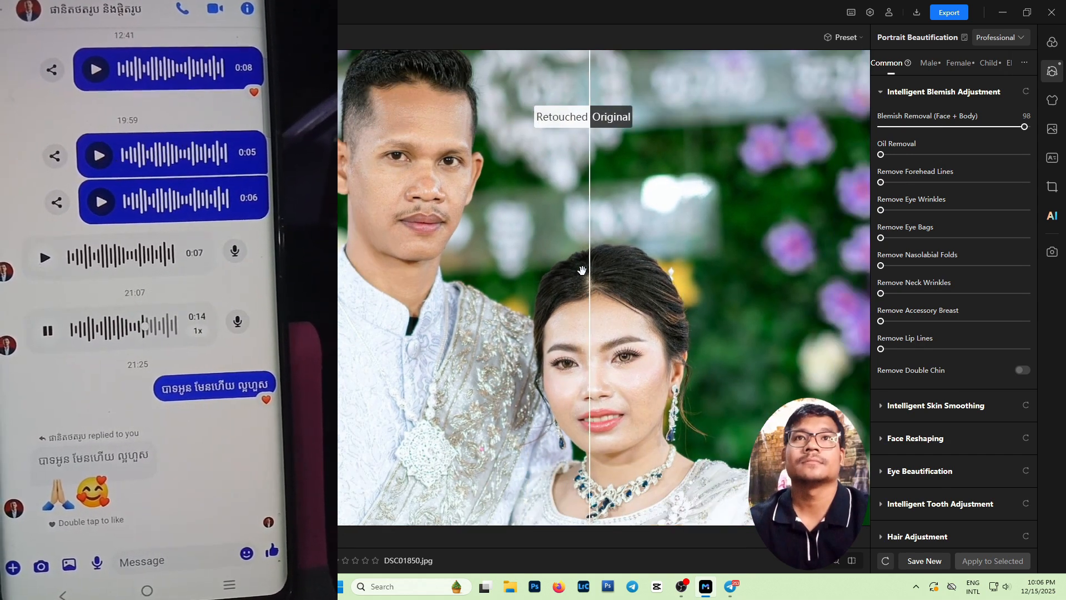
{"action": "left_click_drag", "start_coordinate": [562, 265], "coordinate": [567, 286]}
{"action": "left_click", "coordinate": [983, 155]}
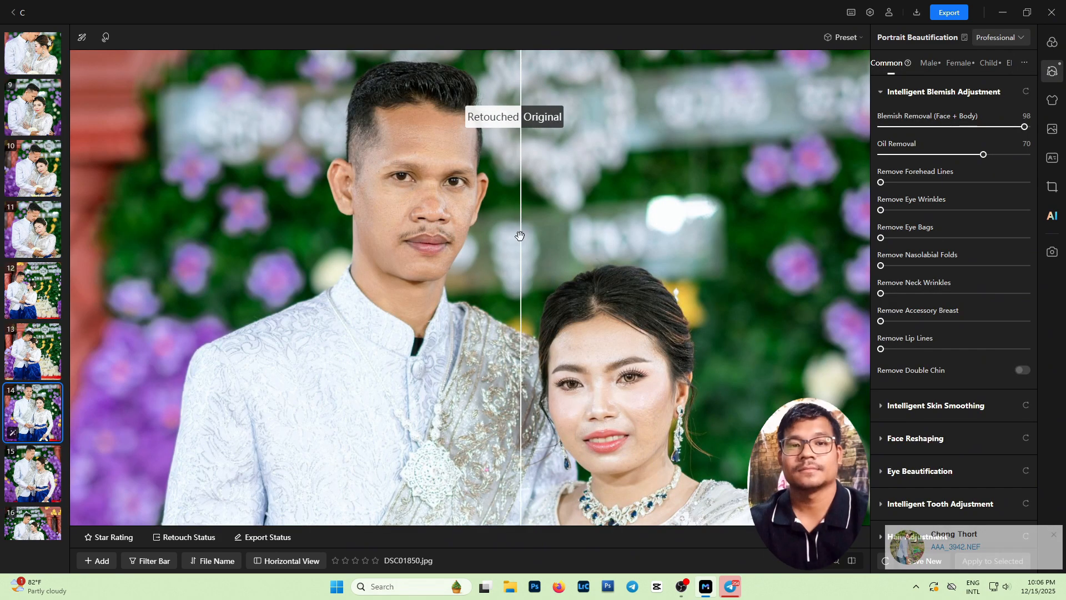
- Compare the retouched and original skin on the groom's and bride's faces using the before/after divider
{"action": "left_click_drag", "start_coordinate": [518, 231], "coordinate": [540, 361]}
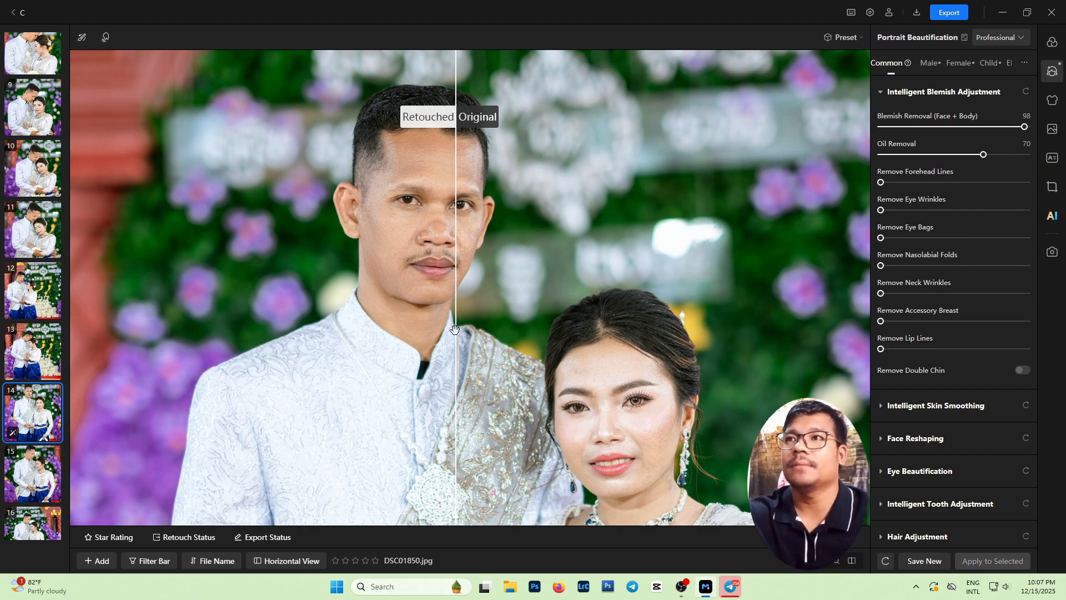
{"action": "left_click_drag", "start_coordinate": [454, 330], "coordinate": [598, 350]}
{"action": "scroll", "coordinate": [512, 316], "scroll_direction": "up", "scroll_amount": 2}
{"action": "mouse_move", "coordinate": [486, 250]}
{"action": "left_mouse_down"}
{"action": "mouse_move", "coordinate": [481, 294]}
{"action": "mouse_move", "coordinate": [341, 289]}
{"action": "mouse_move", "coordinate": [579, 295]}
{"action": "mouse_move", "coordinate": [650, 321]}
{"action": "left_mouse_up"}
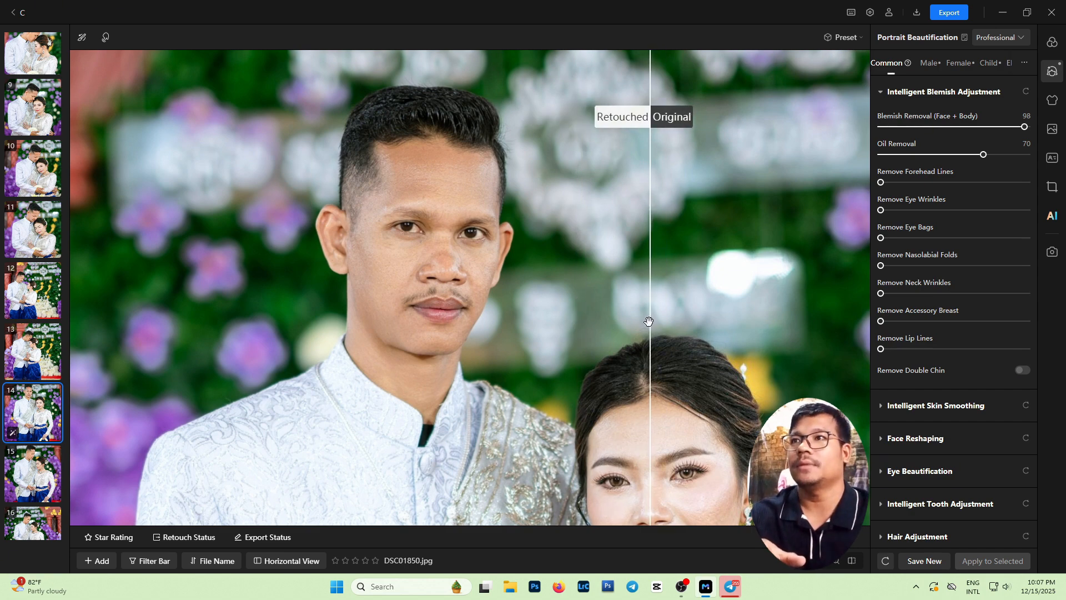
{"action": "left_click_drag", "start_coordinate": [498, 312], "coordinate": [430, 247]}
{"action": "left_click_drag", "start_coordinate": [602, 333], "coordinate": [578, 277]}
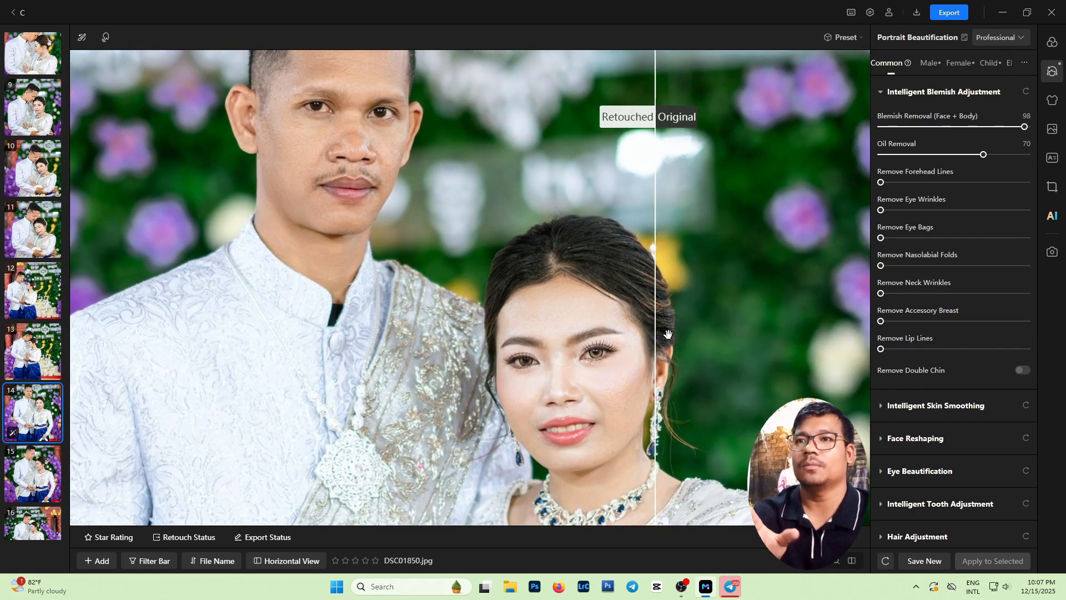
{"action": "left_click_drag", "start_coordinate": [558, 320], "coordinate": [592, 371]}
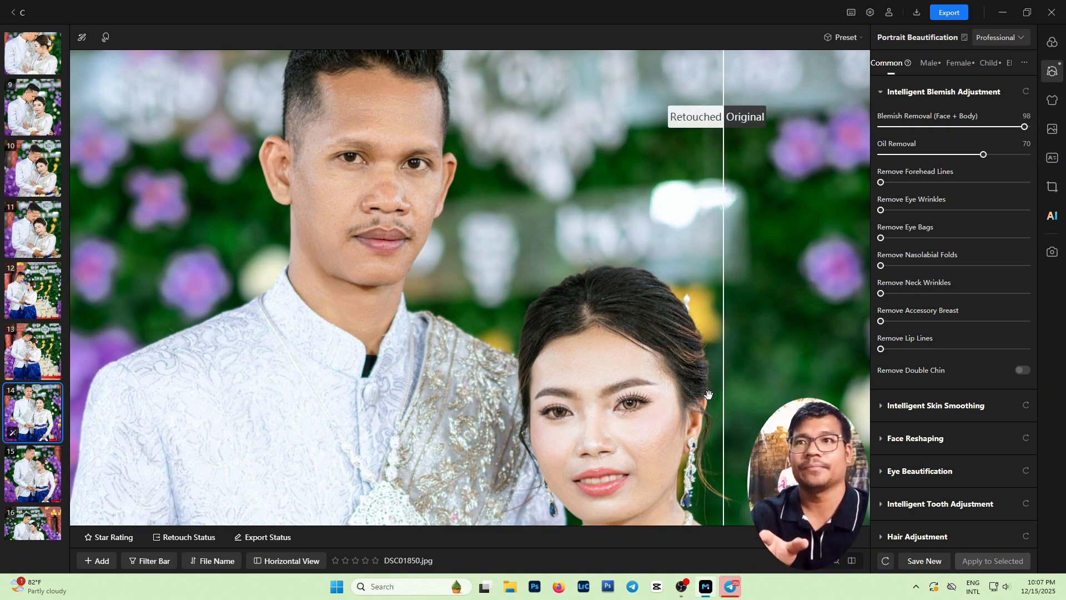
{"action": "left_click_drag", "start_coordinate": [532, 355], "coordinate": [541, 363]}
{"action": "left_click_drag", "start_coordinate": [646, 362], "coordinate": [660, 376]}
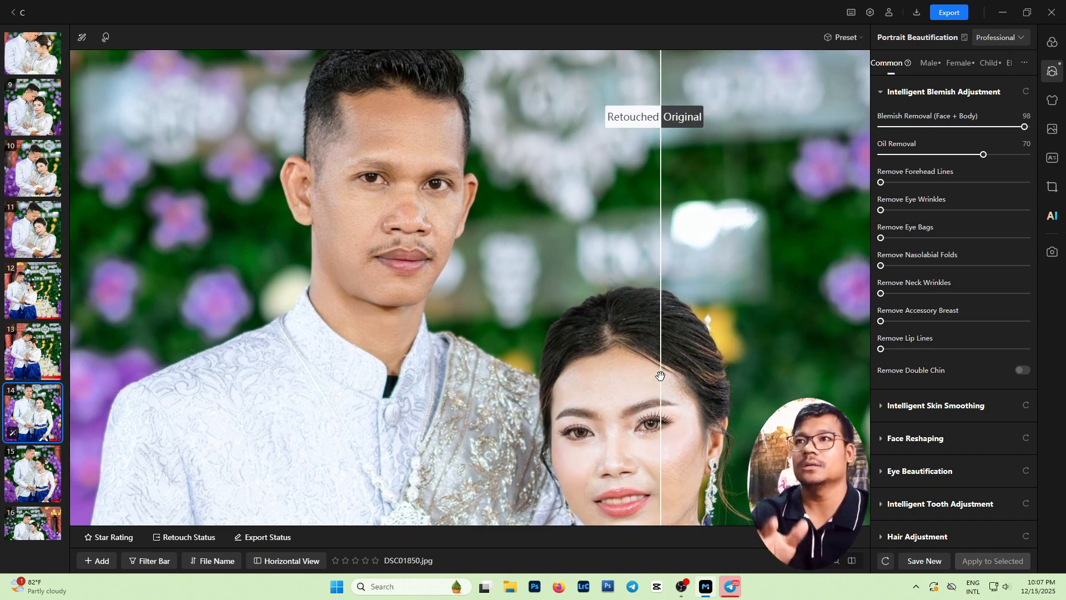
{"action": "left_click_drag", "start_coordinate": [501, 315], "coordinate": [522, 352]}
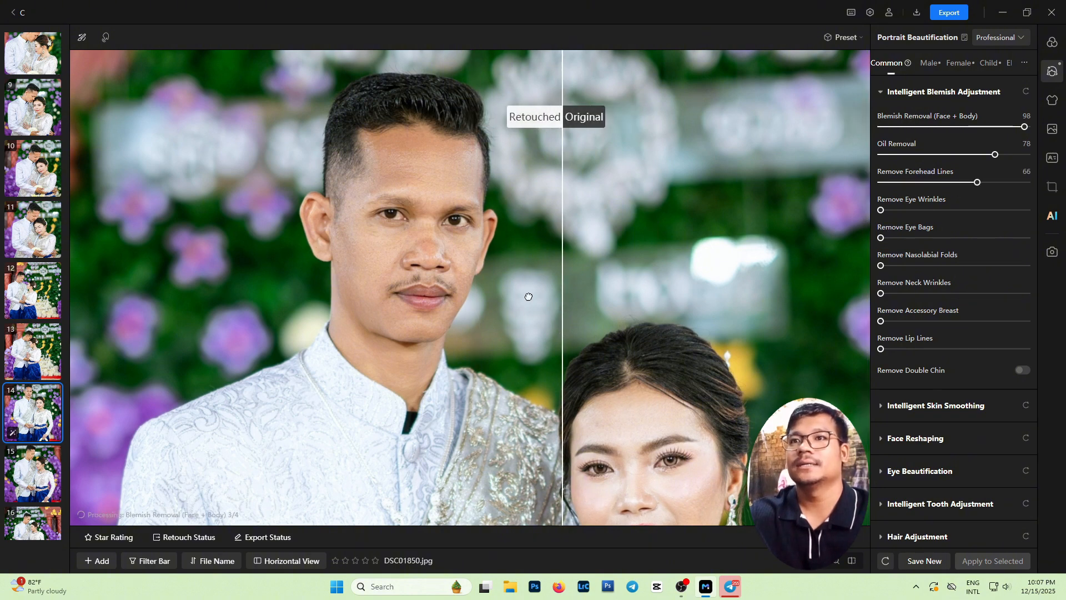
- Inspect both faces against the original for oil, forehead-line, eye-wrinkle and eye-bag removal
{"action": "left_click_drag", "start_coordinate": [528, 297], "coordinate": [467, 216]}
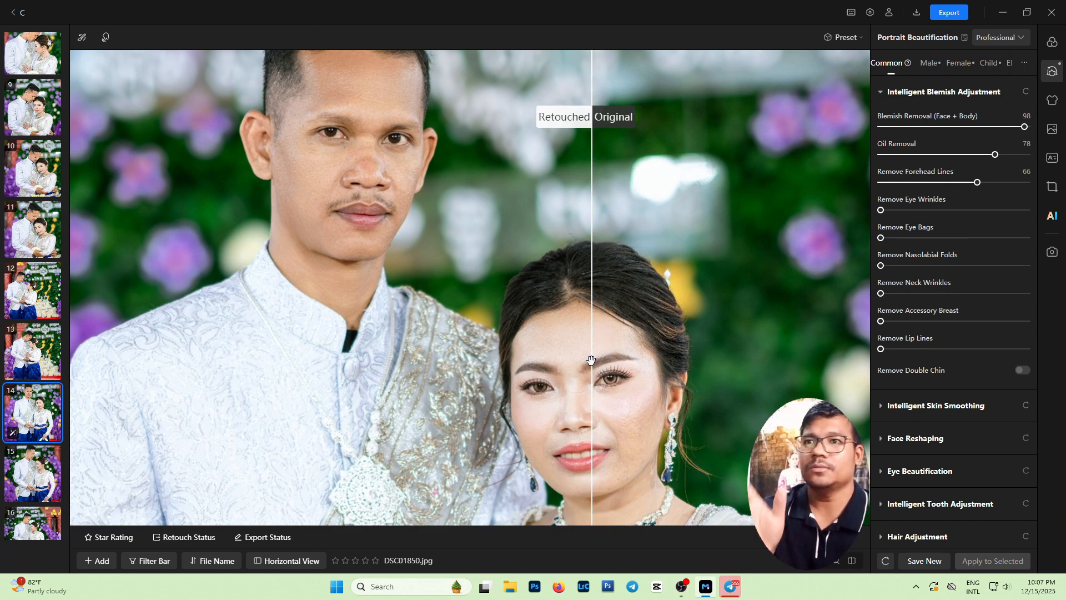
{"action": "left_click_drag", "start_coordinate": [619, 340], "coordinate": [639, 355]}
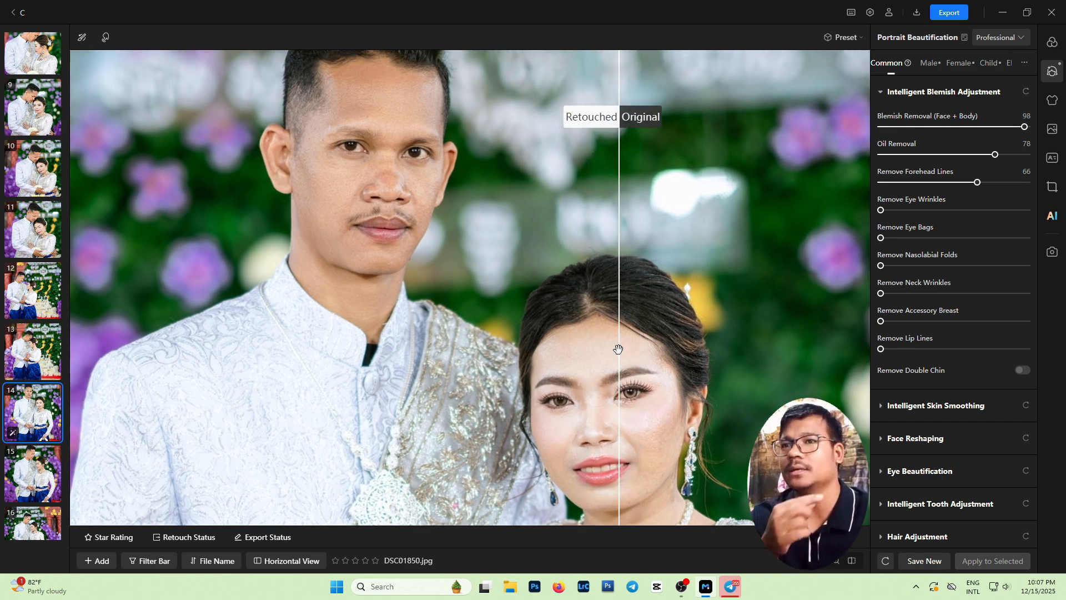
{"action": "left_click_drag", "start_coordinate": [618, 349], "coordinate": [633, 378]}
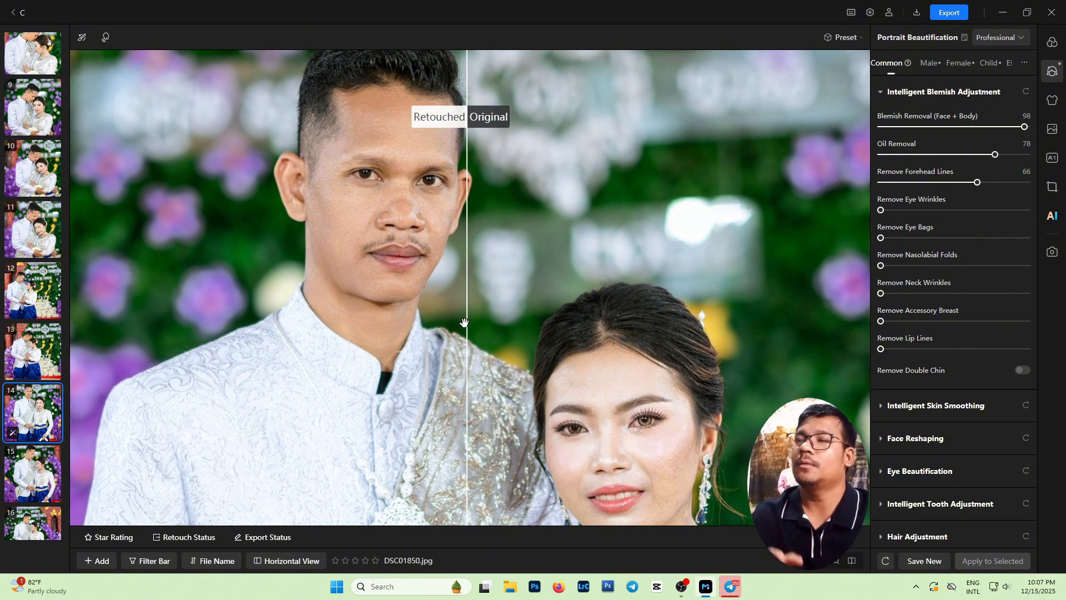
{"action": "left_click_drag", "start_coordinate": [514, 327], "coordinate": [517, 346]}
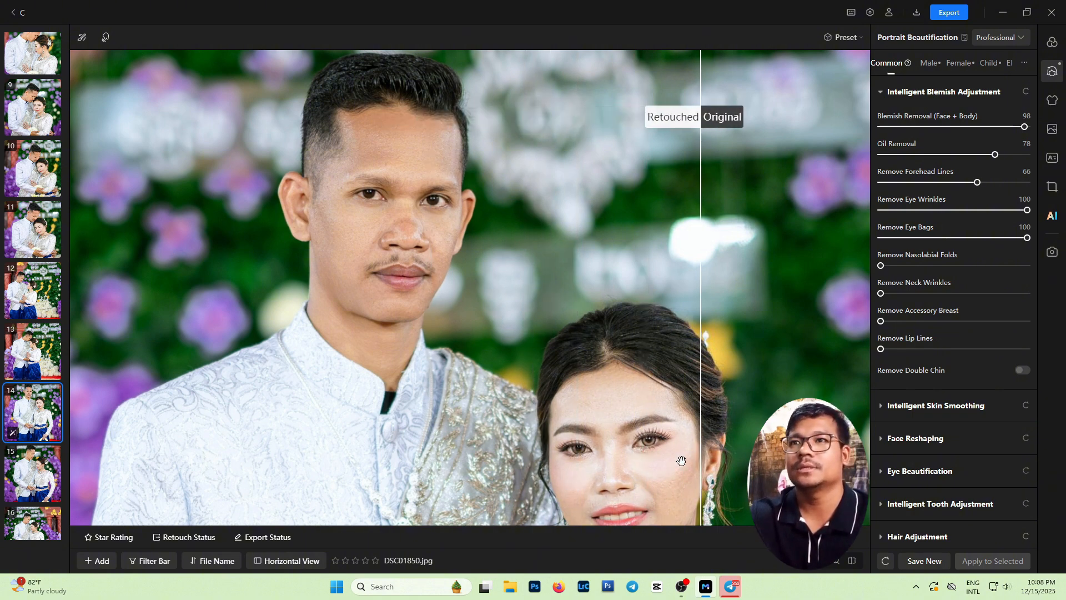
{"action": "scroll", "coordinate": [666, 439], "scroll_direction": "up", "scroll_amount": 1}
{"action": "scroll", "coordinate": [513, 417], "scroll_direction": "down", "scroll_amount": 1}
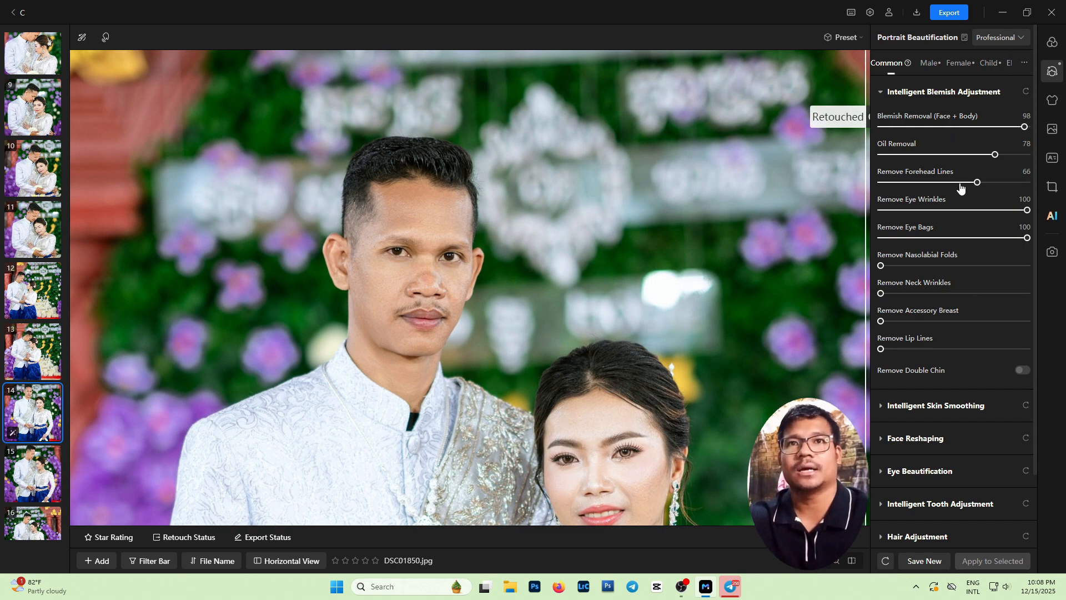
- Expand Intelligent Skin Smoothing and review its available adjustments
{"action": "scroll", "coordinate": [961, 188], "scroll_direction": "down", "scroll_amount": 3}
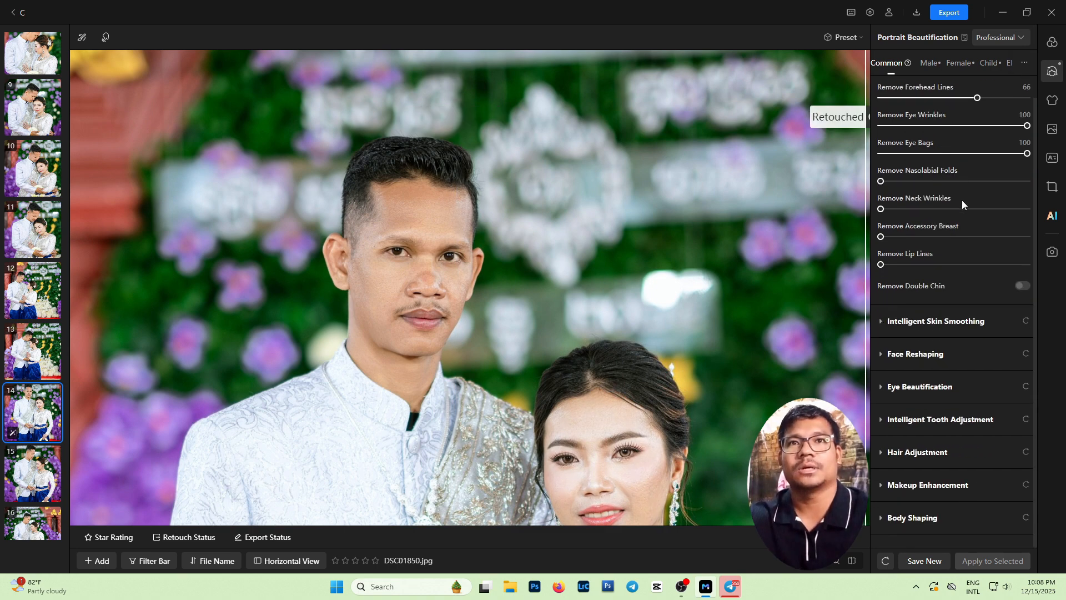
{"action": "left_click", "coordinate": [891, 322]}
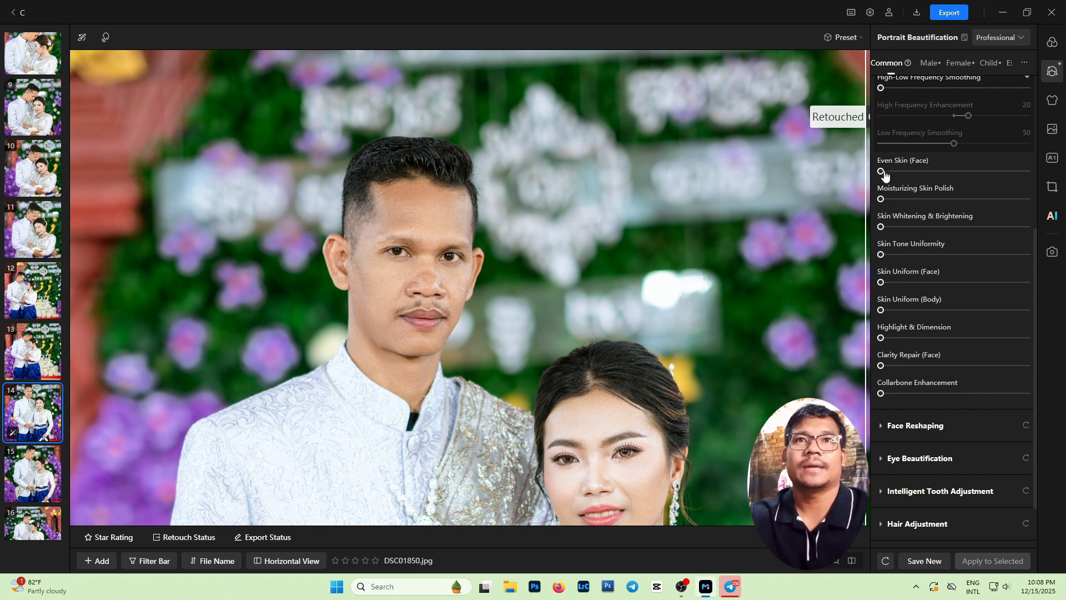
{"action": "scroll", "coordinate": [939, 205], "scroll_direction": "up", "scroll_amount": 5}
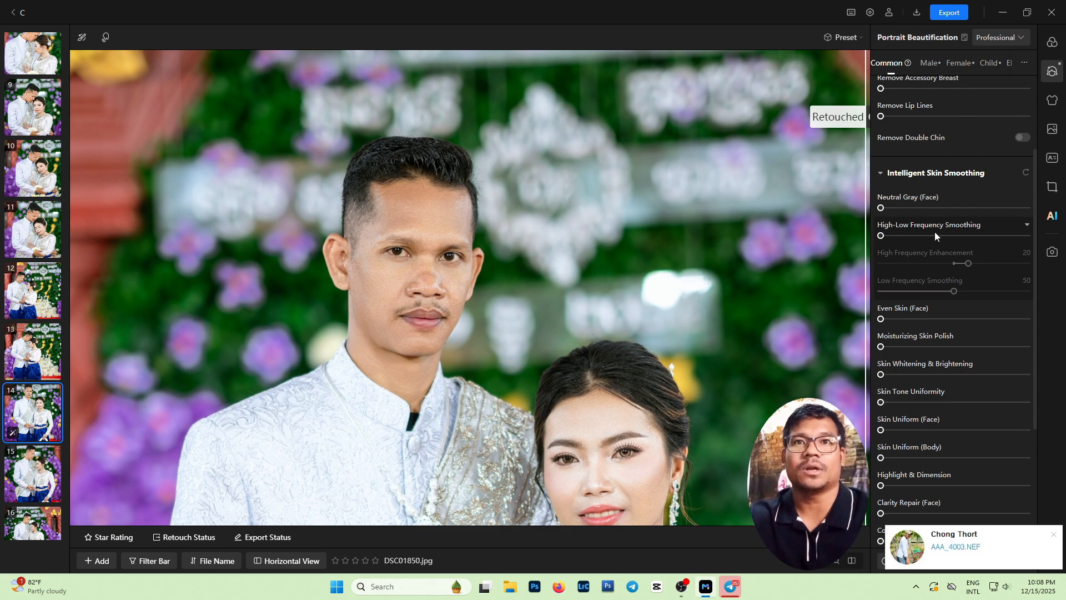
{"action": "scroll", "coordinate": [929, 327], "scroll_direction": "down", "scroll_amount": 5}
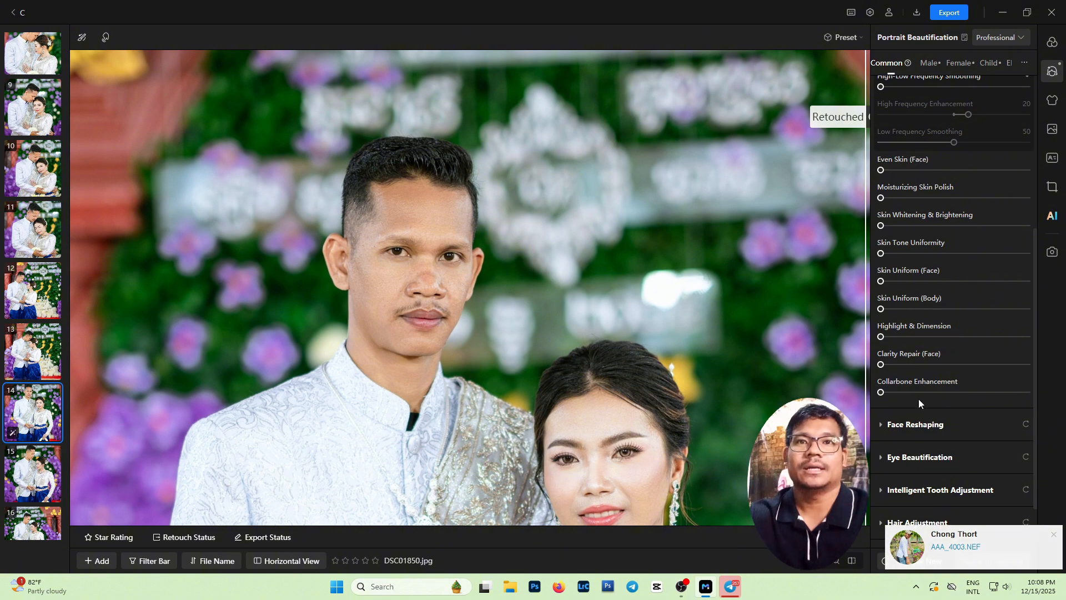
{"action": "scroll", "coordinate": [920, 402], "scroll_direction": "down", "scroll_amount": 3}
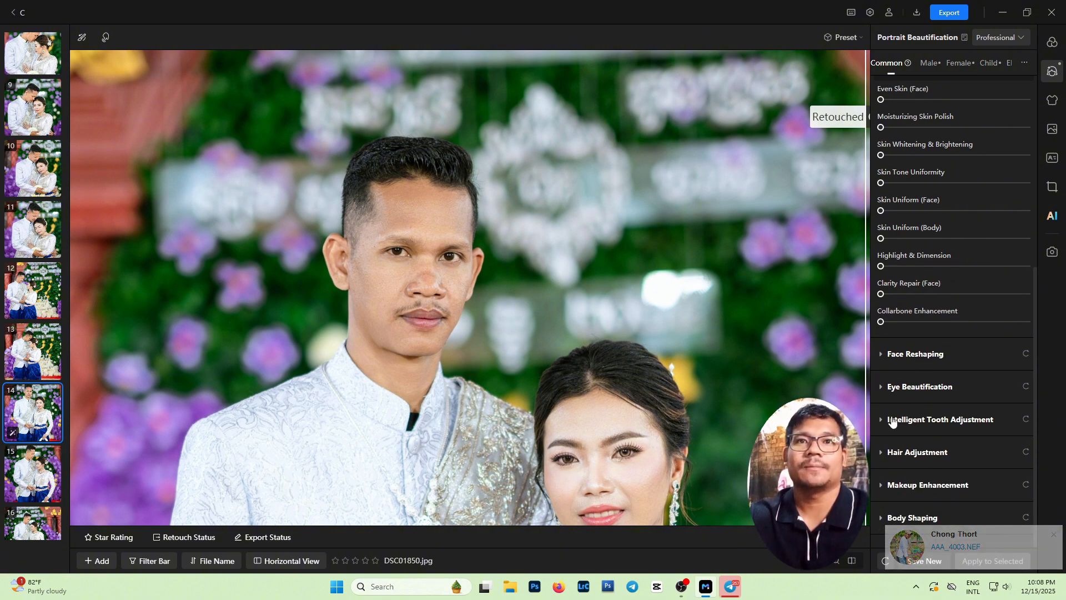
- Expand Eye Beautification and Intelligent Tooth Adjustment and review their options
{"action": "left_click", "coordinate": [891, 387]}
{"action": "scroll", "coordinate": [899, 377], "scroll_direction": "down", "scroll_amount": 3}
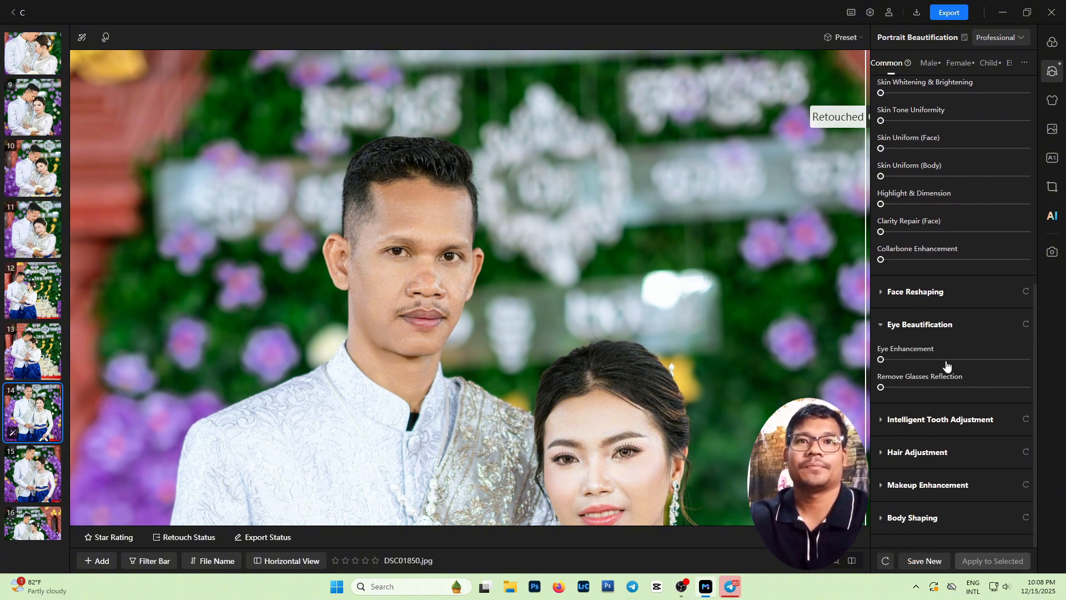
{"action": "left_click", "coordinate": [902, 421]}
{"action": "scroll", "coordinate": [905, 408], "scroll_direction": "down", "scroll_amount": 3}
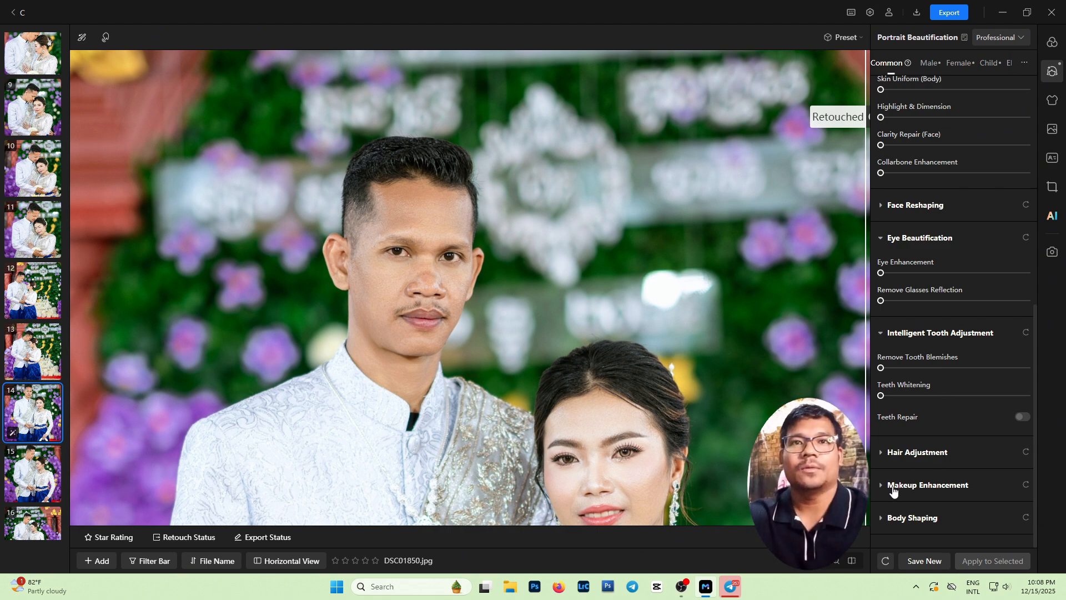
- Expand Makeup Enhancement and Body Shaping and review the theme makeup styles and slimming options
{"action": "left_click", "coordinate": [936, 477]}
{"action": "scroll", "coordinate": [934, 475], "scroll_direction": "down", "scroll_amount": 5}
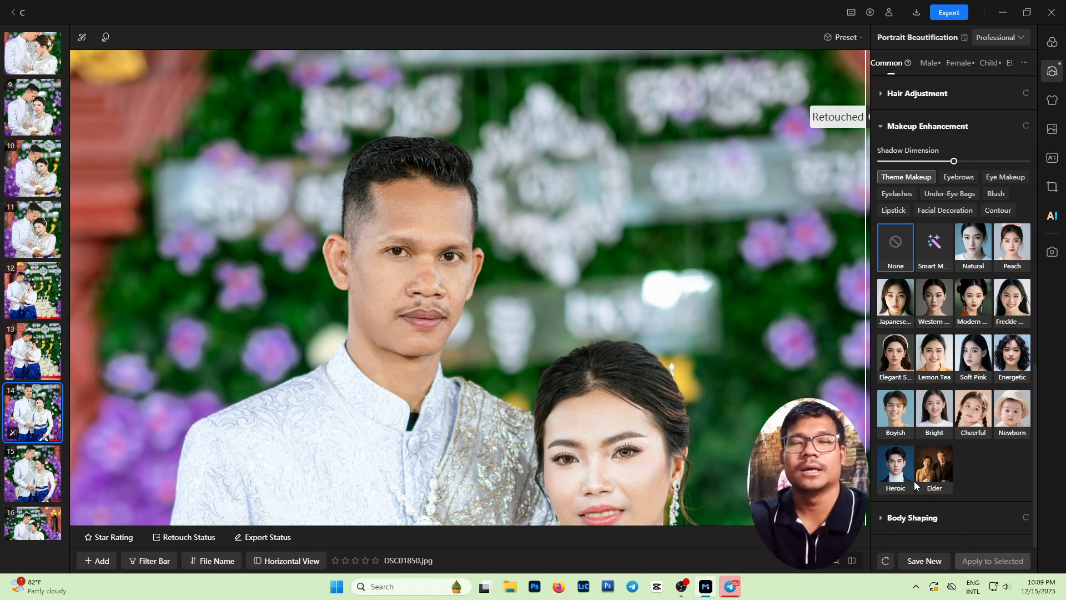
{"action": "scroll", "coordinate": [960, 452], "scroll_direction": "up", "scroll_amount": 5}
{"action": "scroll", "coordinate": [960, 451], "scroll_direction": "down", "scroll_amount": 5}
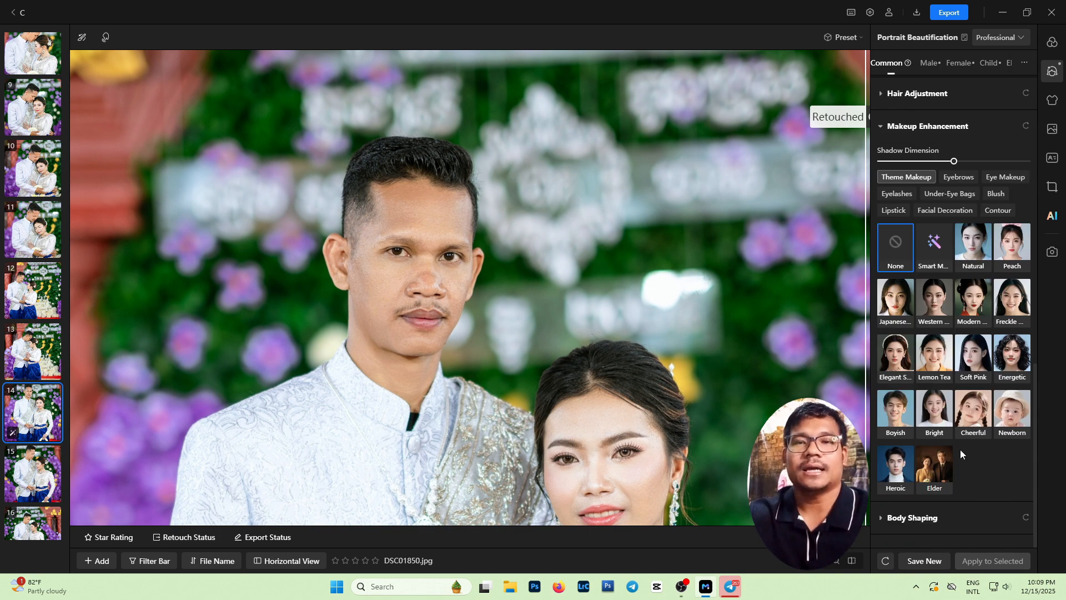
{"action": "left_click", "coordinate": [883, 517]}
{"action": "scroll", "coordinate": [908, 482], "scroll_direction": "down", "scroll_amount": 4}
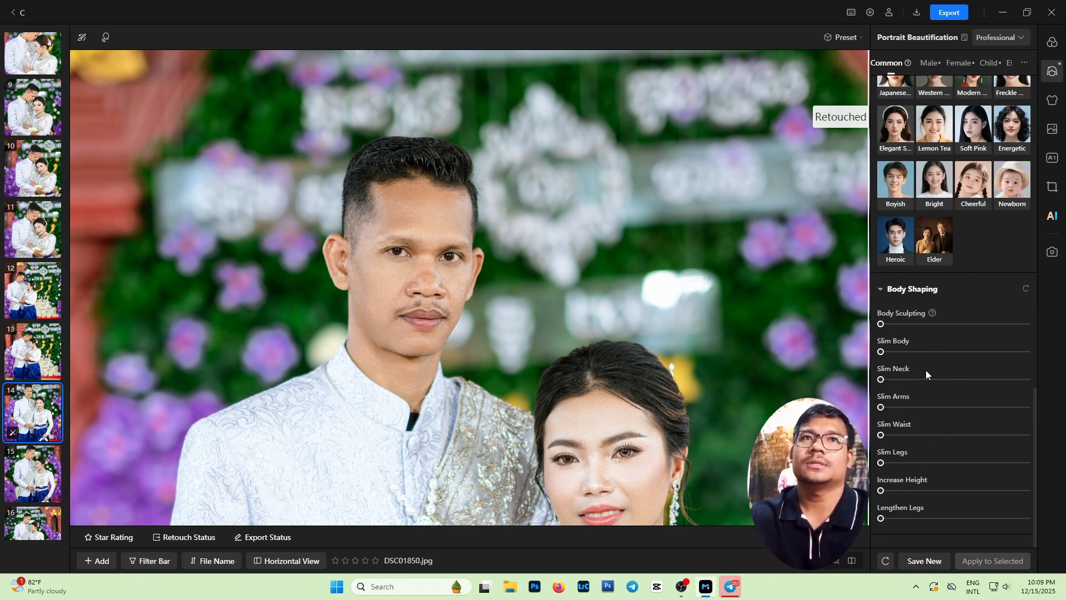
{"action": "scroll", "coordinate": [925, 370], "scroll_direction": "up", "scroll_amount": 10}
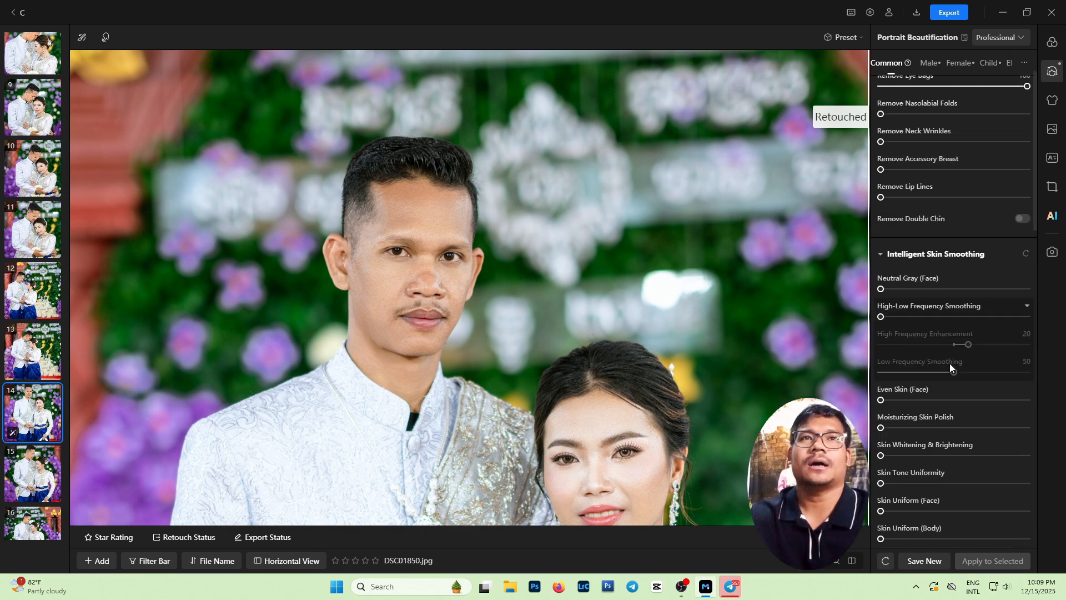
- Open Background Beautification and compare the retouched photo with the original across both faces and the backdrop
{"action": "left_click", "coordinate": [1053, 133]}
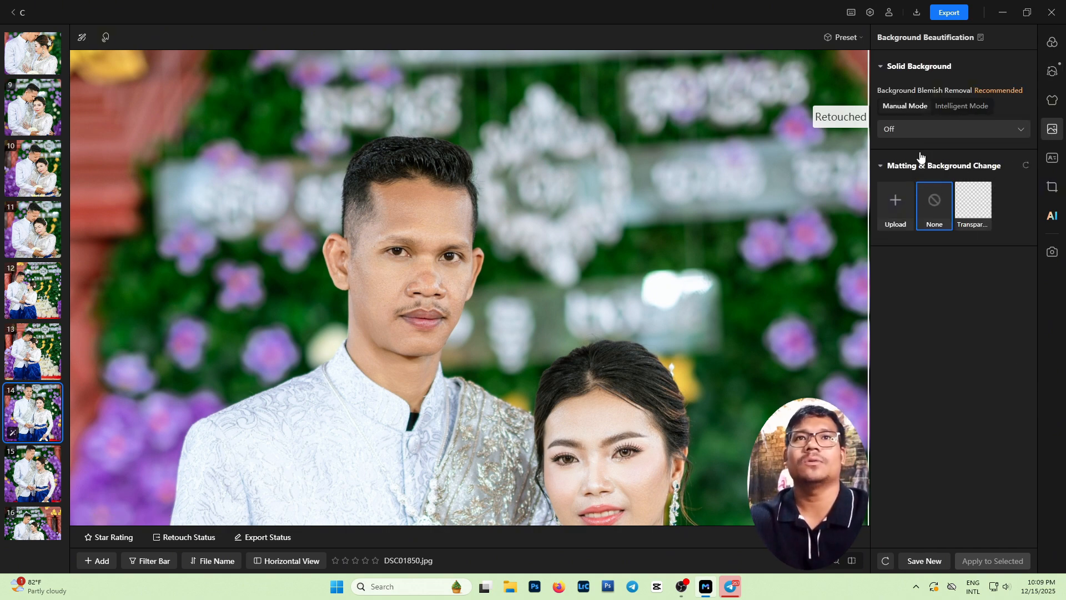
{"action": "mouse_move", "coordinate": [868, 266]}
{"action": "left_mouse_down"}
{"action": "mouse_move", "coordinate": [774, 294]}
{"action": "mouse_move", "coordinate": [705, 286]}
{"action": "left_mouse_up"}
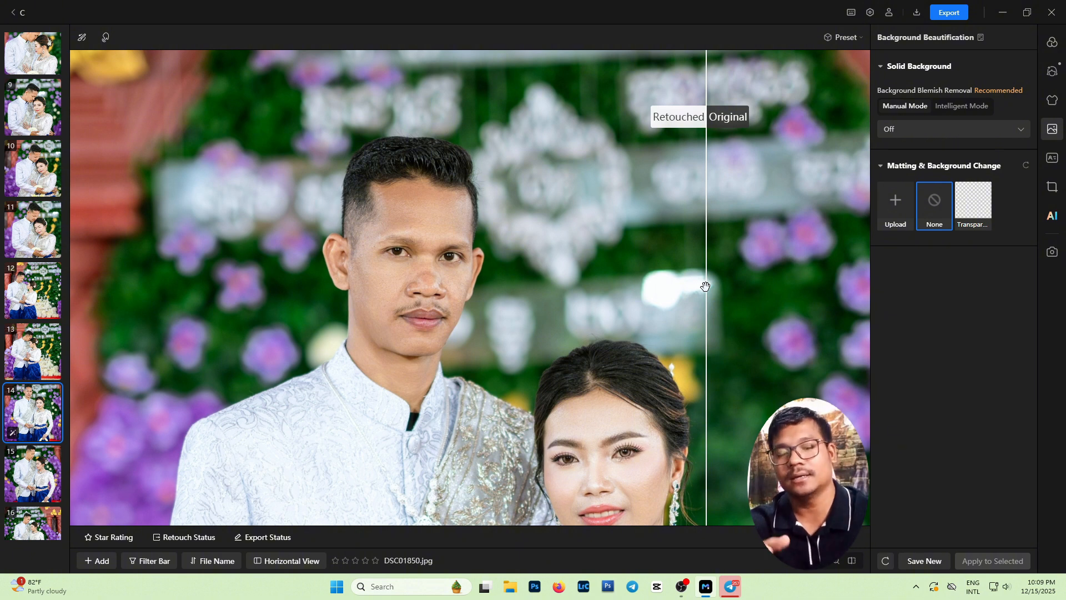
{"action": "left_click_drag", "start_coordinate": [705, 286], "coordinate": [705, 286]}
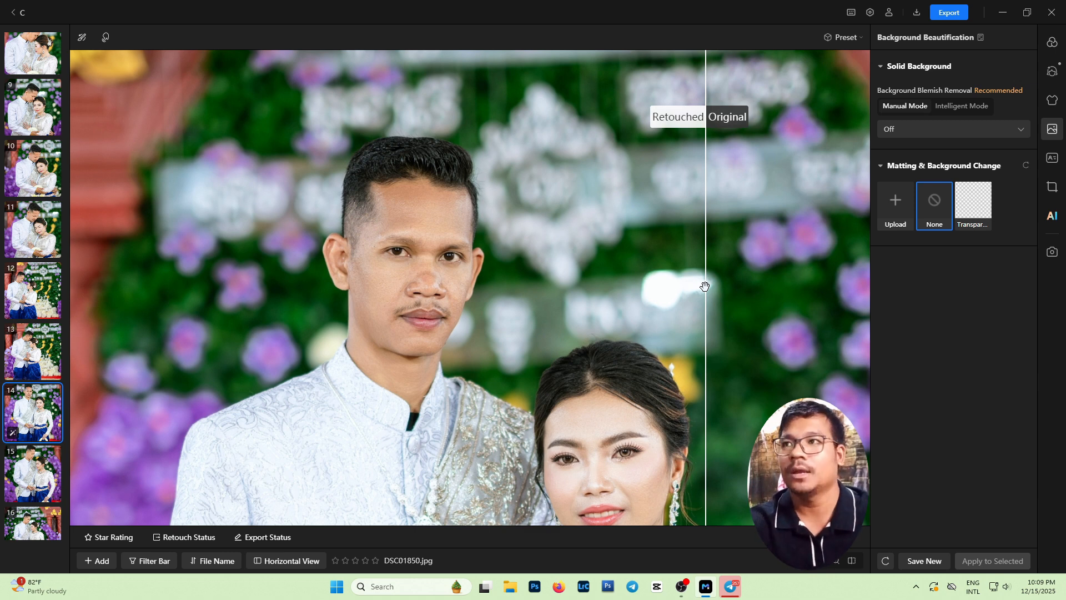
{"action": "left_click_drag", "start_coordinate": [705, 285], "coordinate": [567, 327]}
{"action": "left_click_drag", "start_coordinate": [504, 302], "coordinate": [505, 221]}
{"action": "left_click_drag", "start_coordinate": [682, 339], "coordinate": [679, 419]}
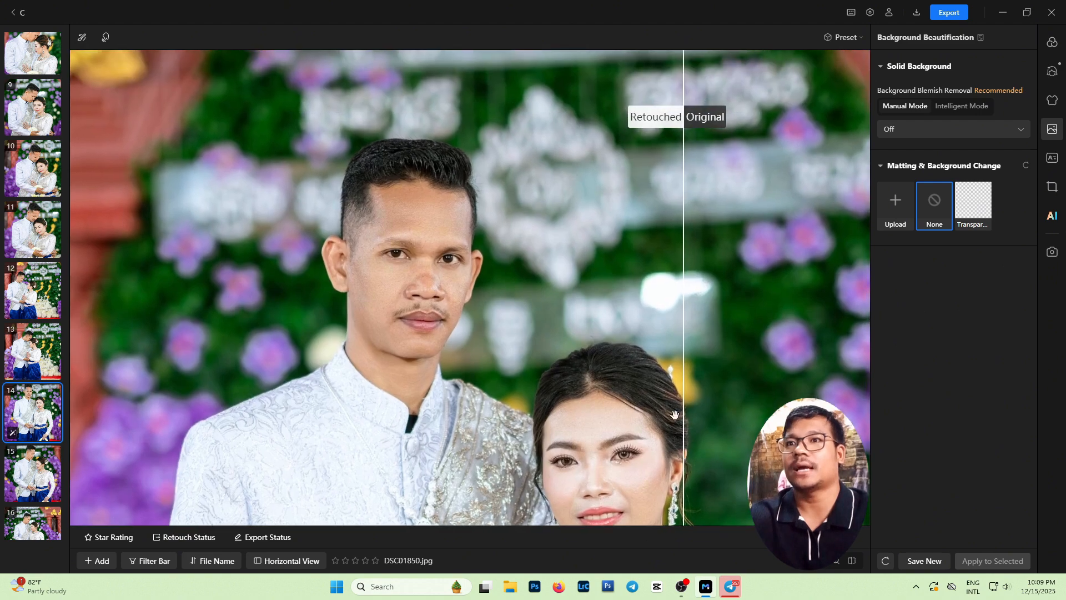
{"action": "left_click_drag", "start_coordinate": [557, 398], "coordinate": [539, 313]}
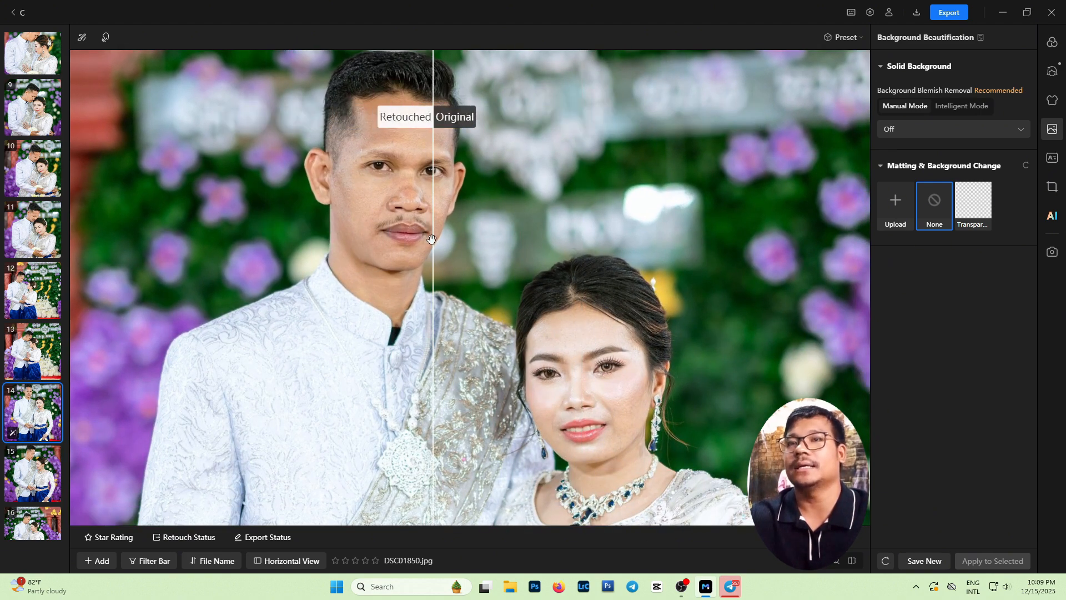
{"action": "left_click_drag", "start_coordinate": [489, 200], "coordinate": [495, 276]}
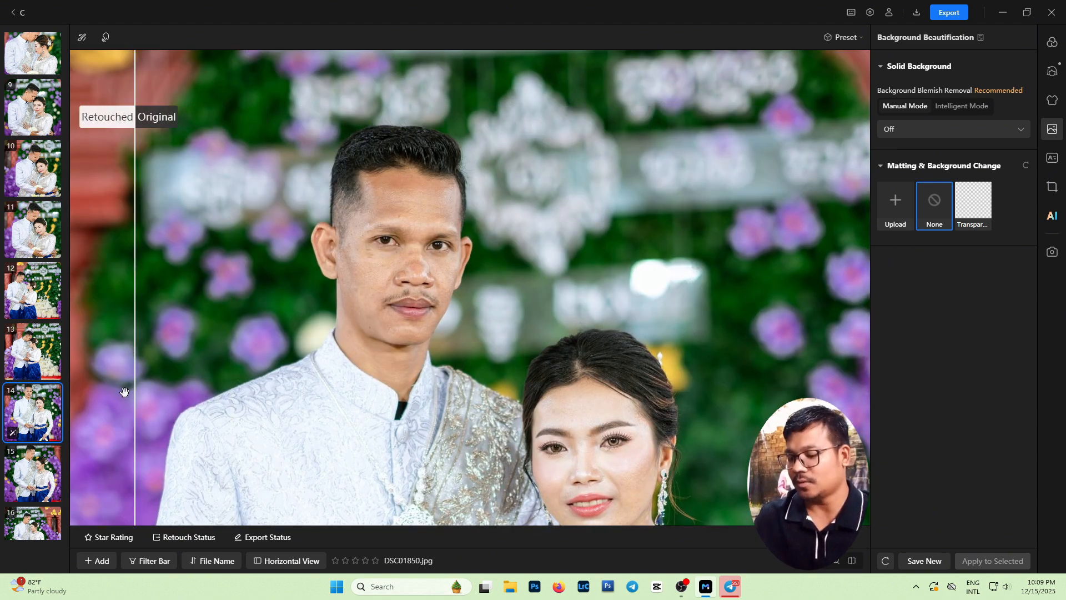
- Select all the photos and apply the current photo's retouching settings to them
{"action": "key", "text": "ctrl+a"}
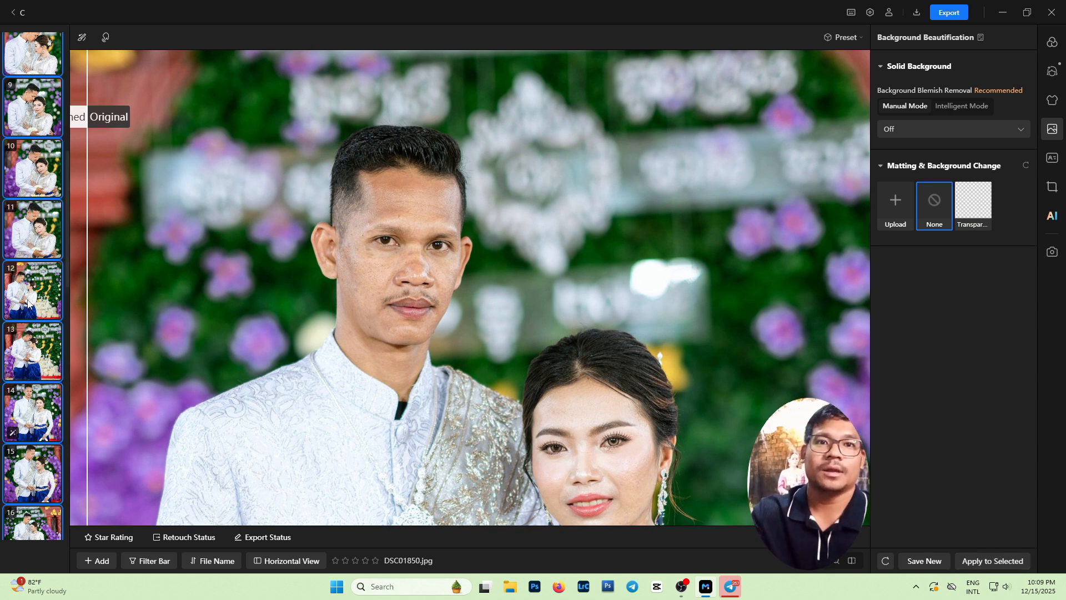
{"action": "left_click", "coordinate": [986, 562]}
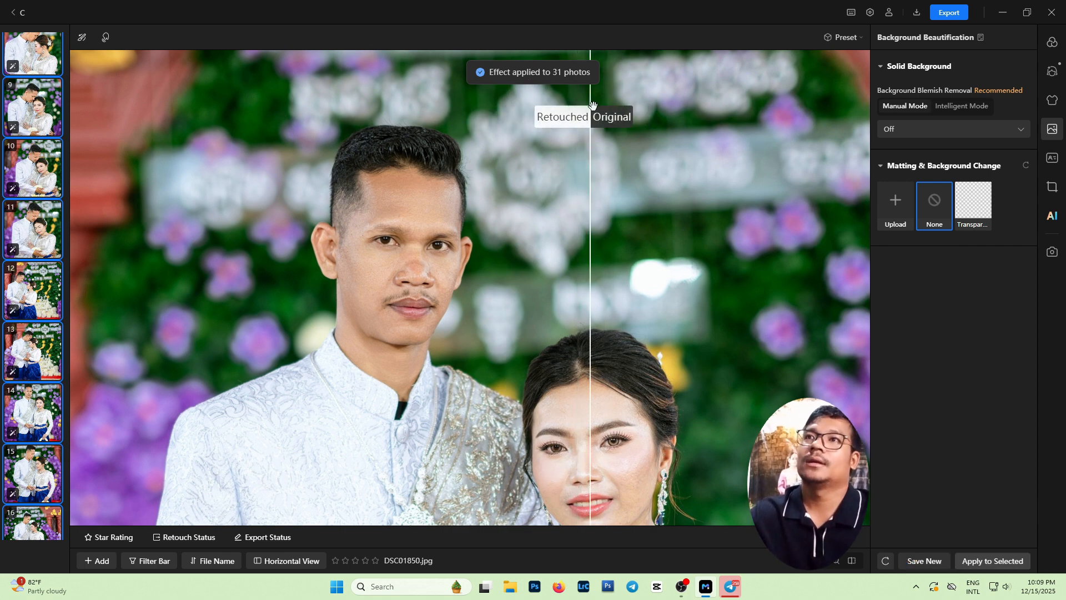
- Export the selected images to a new folder named Magi OK under the original directory
{"action": "scroll", "coordinate": [571, 167], "scroll_direction": "down", "scroll_amount": 3}
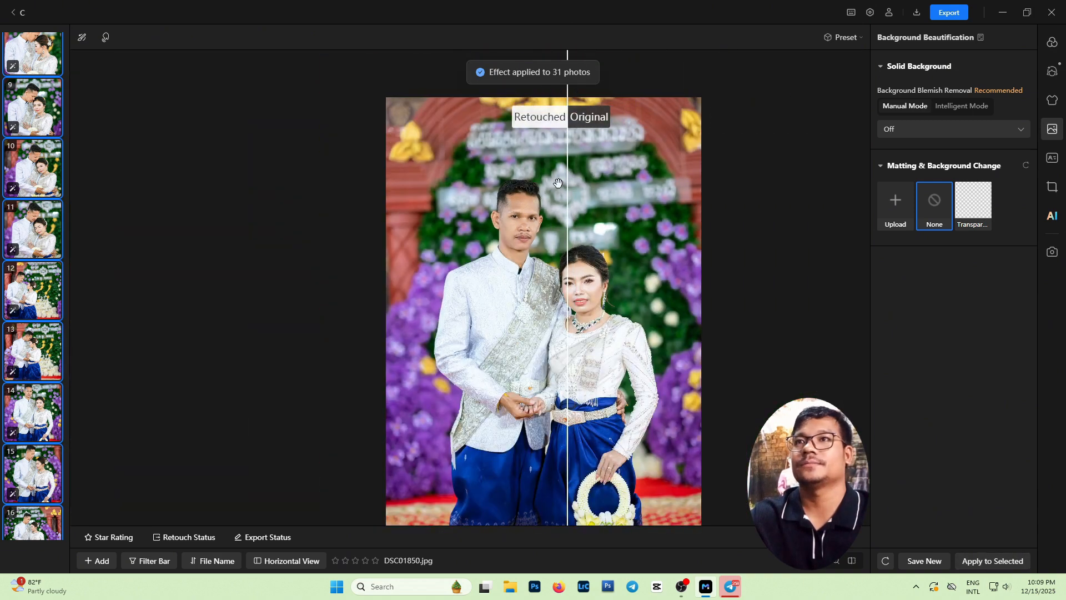
{"action": "scroll", "coordinate": [588, 161], "scroll_direction": "up", "scroll_amount": 2}
{"action": "scroll", "coordinate": [589, 177], "scroll_direction": "up", "scroll_amount": 2}
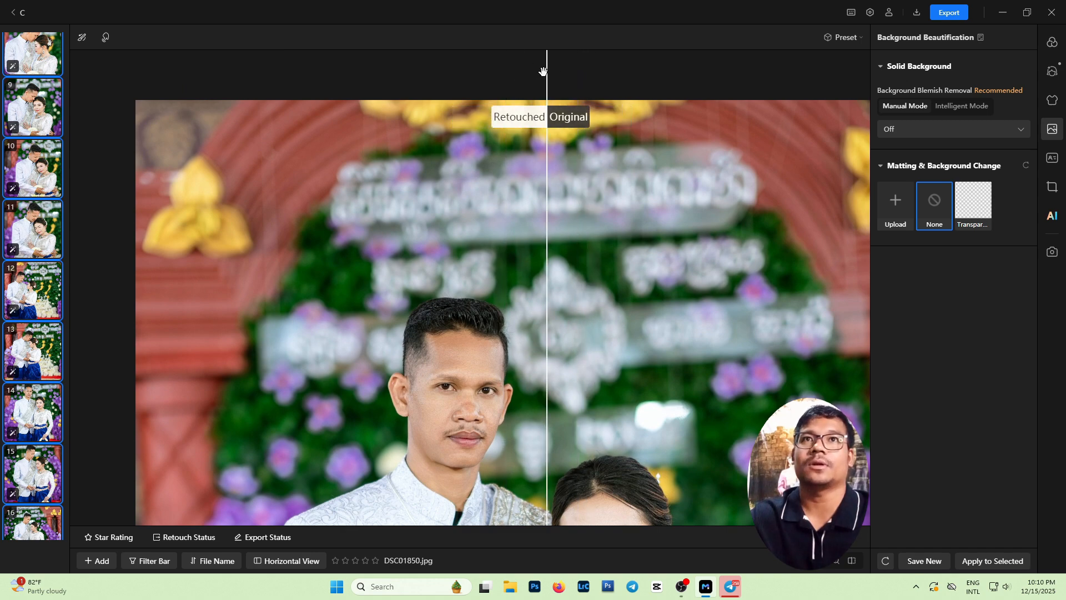
{"action": "left_click", "coordinate": [951, 16]}
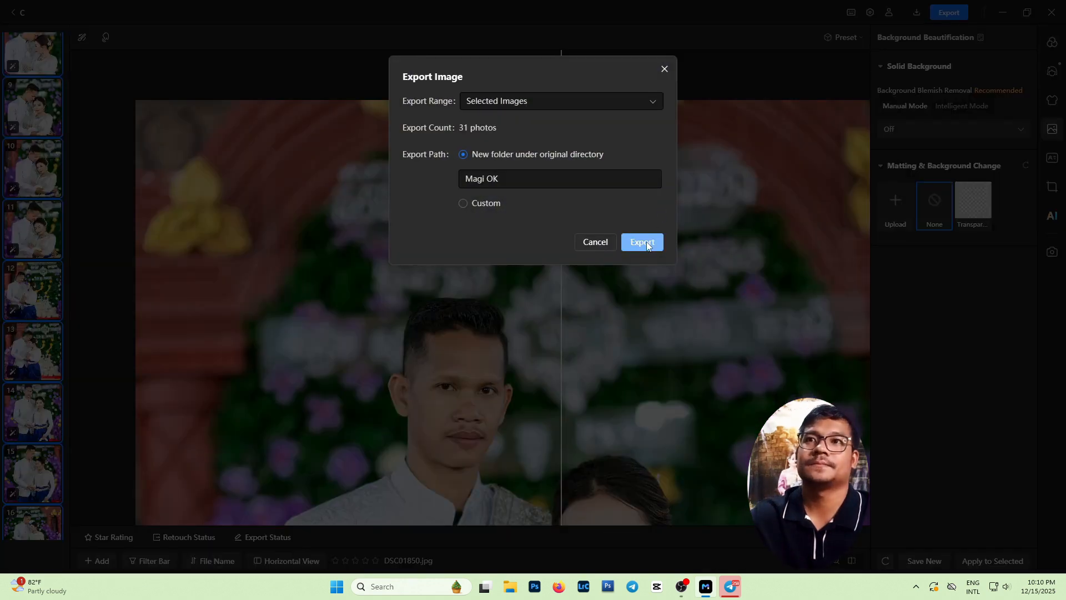
{"action": "left_click", "coordinate": [645, 244]}
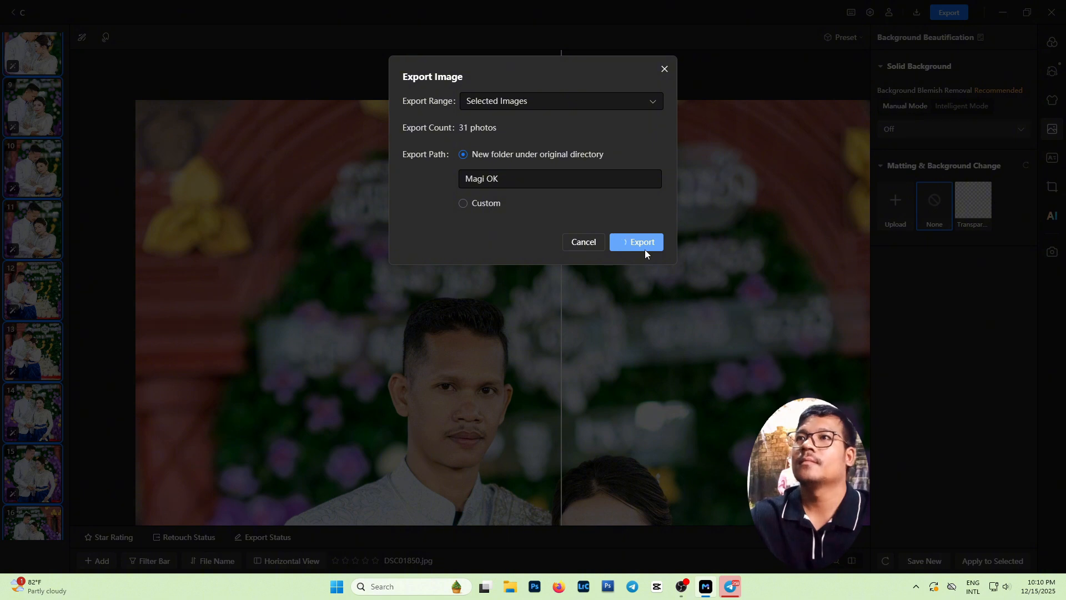